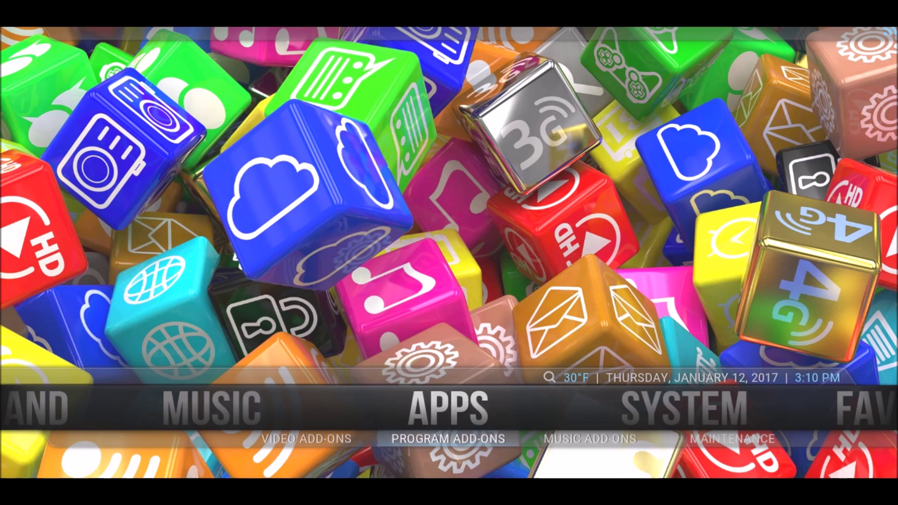
Open the information page of the Evolve add-on from the installed video add-ons.
key("Return")
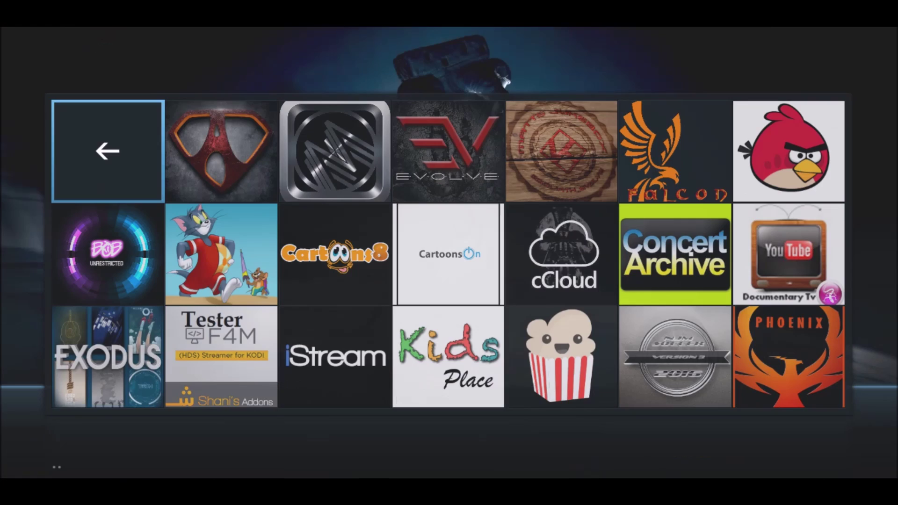
key("Right")
key("Right")
key("Right")
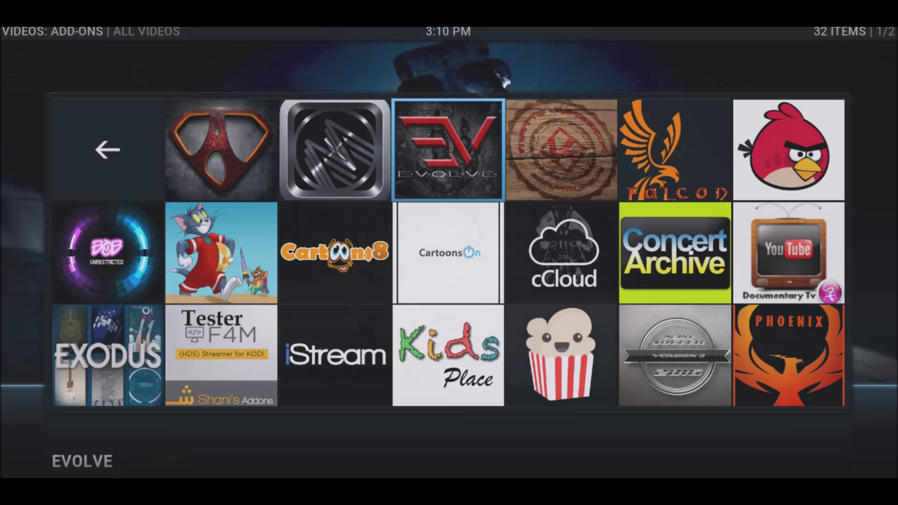
key("c")
key("Return")
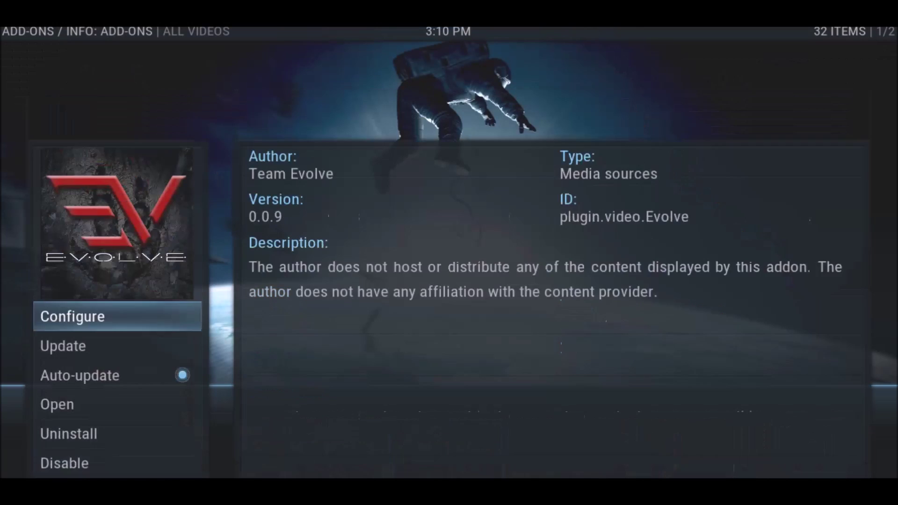
Try to update the Evolve add-on to version 0.0.9.
key("Down")
key("Return")
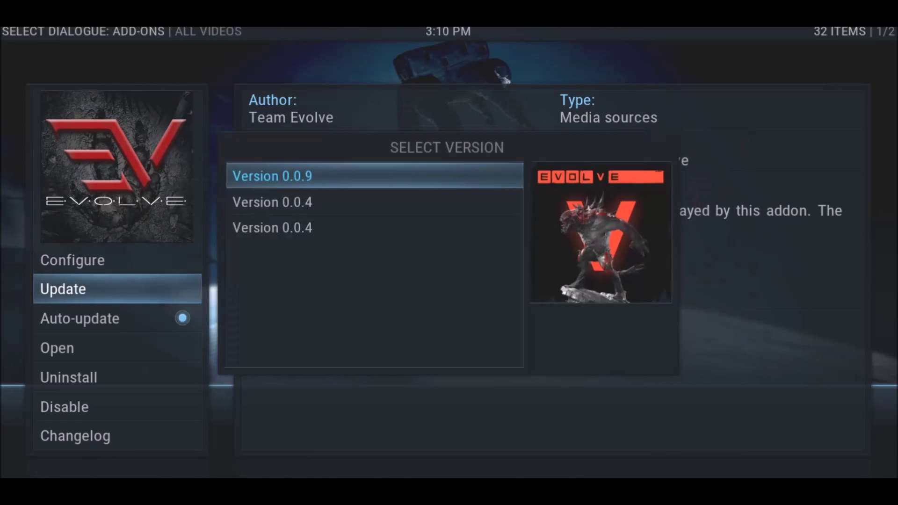
key("Return")
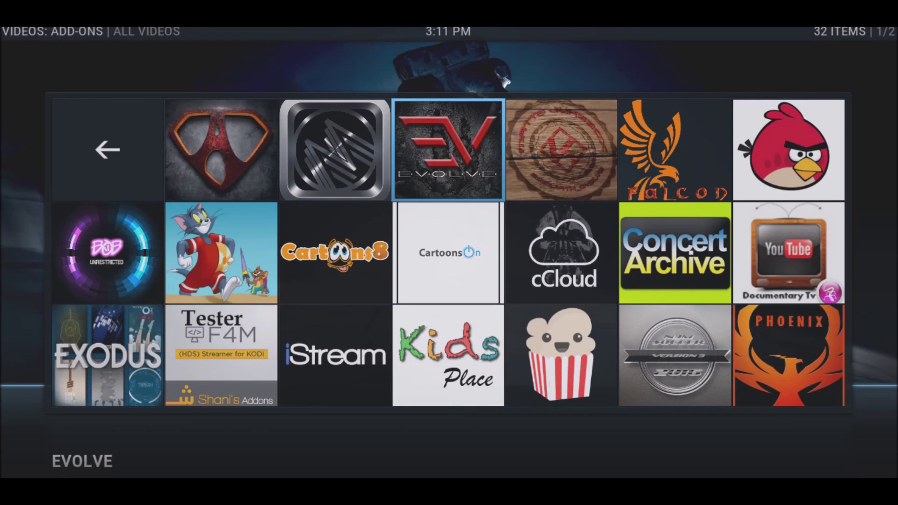
key("Escape")
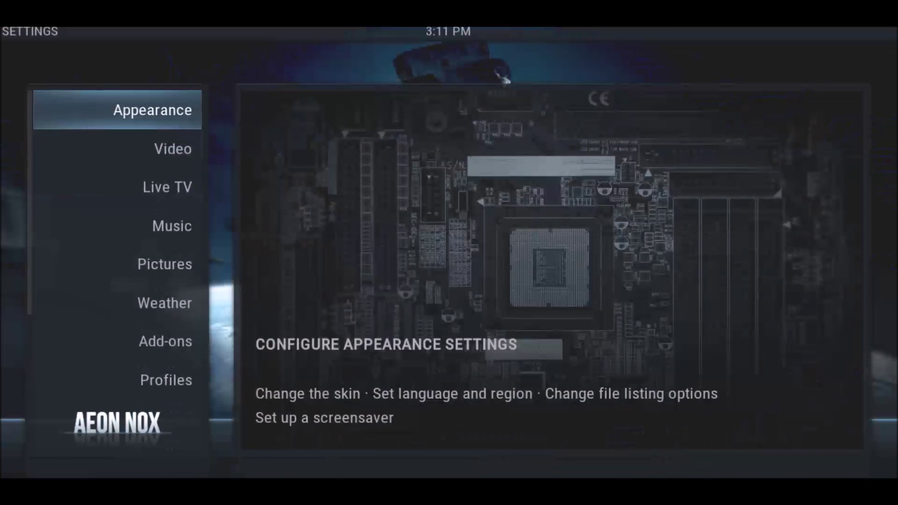
Go to the add-on settings and open the list of repositories available for installing add-ons.
key("Down")
key("Down")
key("Down")
key("Down")
key("Down")
key("Down")
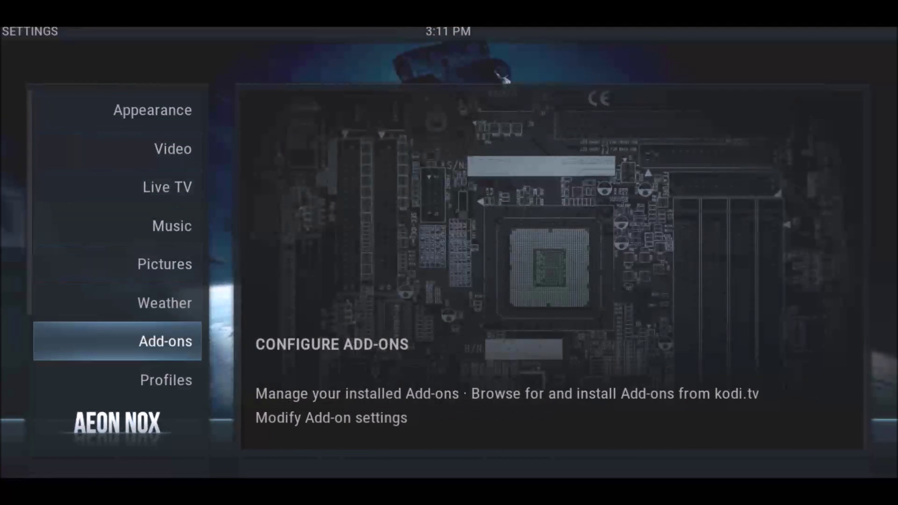
key("Return")
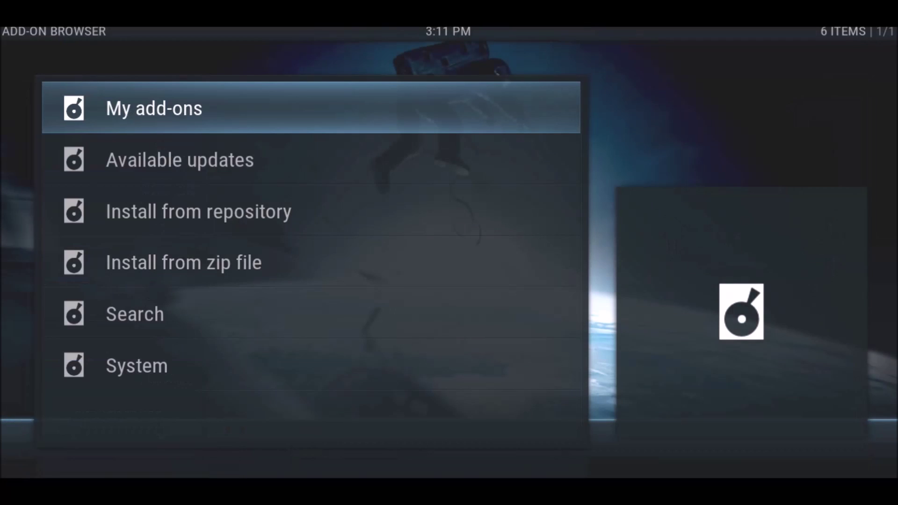
key("Down")
key("Down")
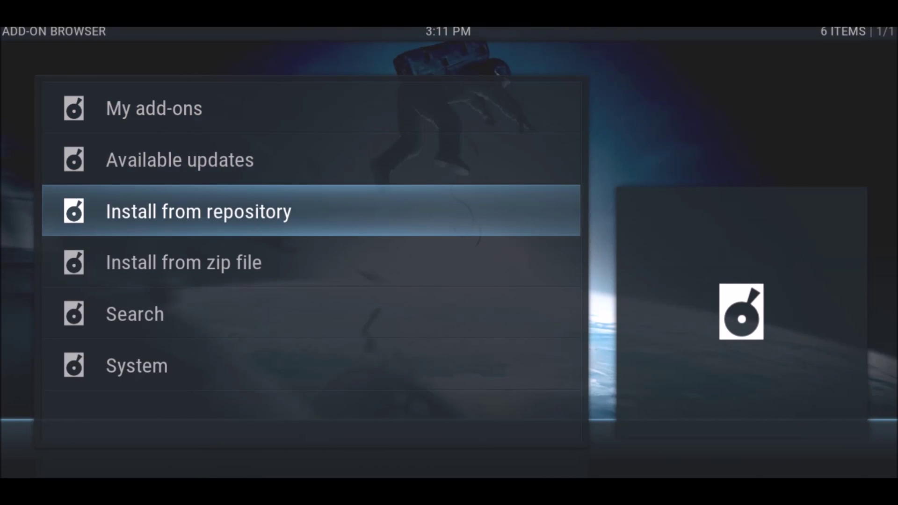
key("Return")
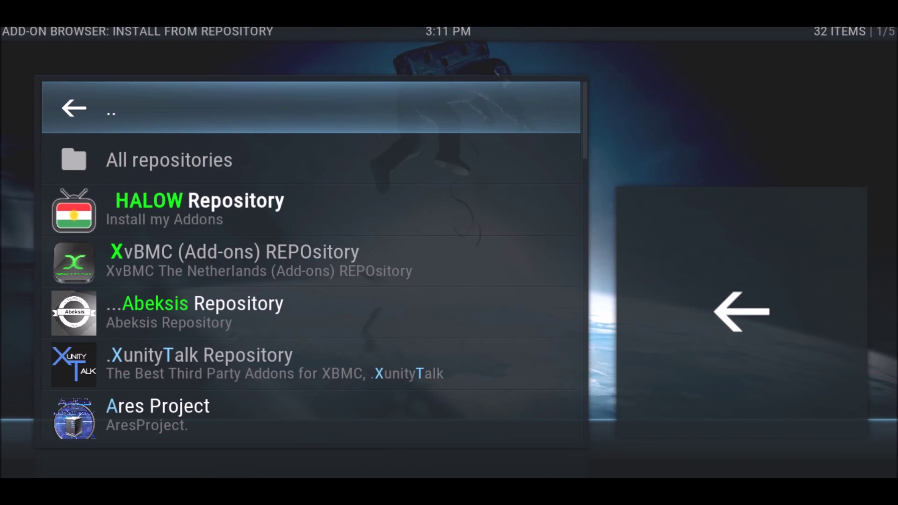
Open the Kodi Add-on repository from the repository list.
key("Down")
key("Down")
key("Down")
key("Down")
key("Down")
key("Down")
key("Down")
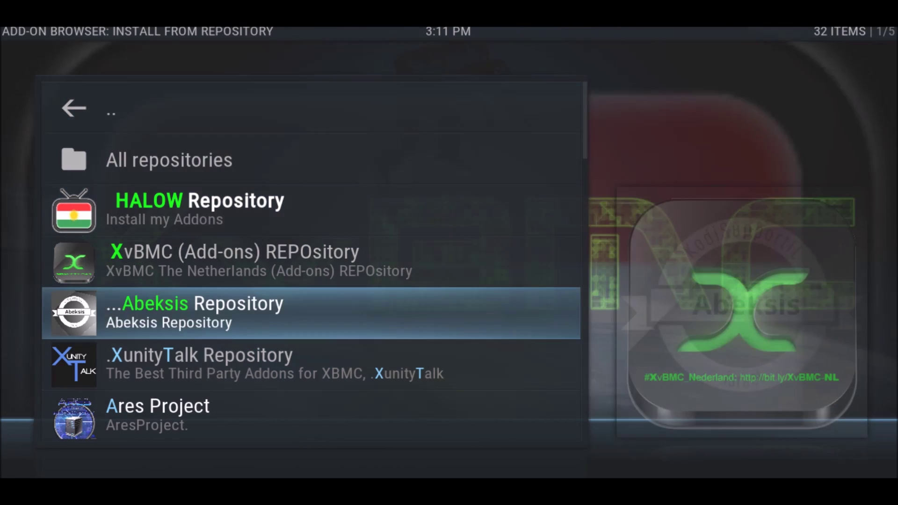
key("Down")
key("Down")
key("Down")
key("Down")
key("Down")
key("Down")
key("Down")
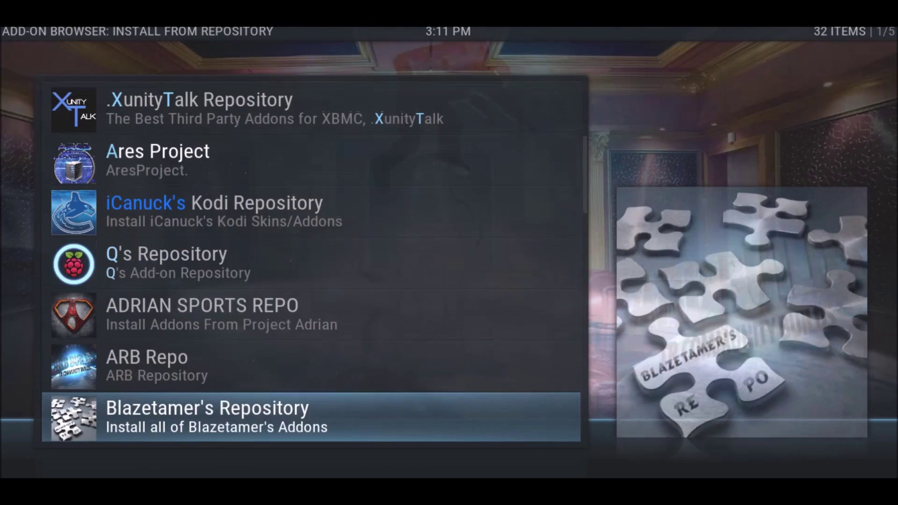
key("Down")
key("Down")
key("Down")
key("Down")
key("Down")
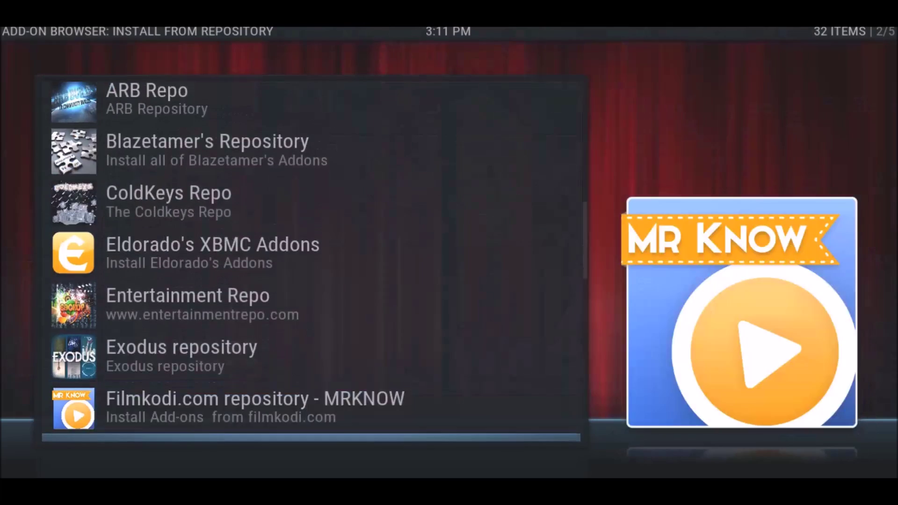
key("Down")
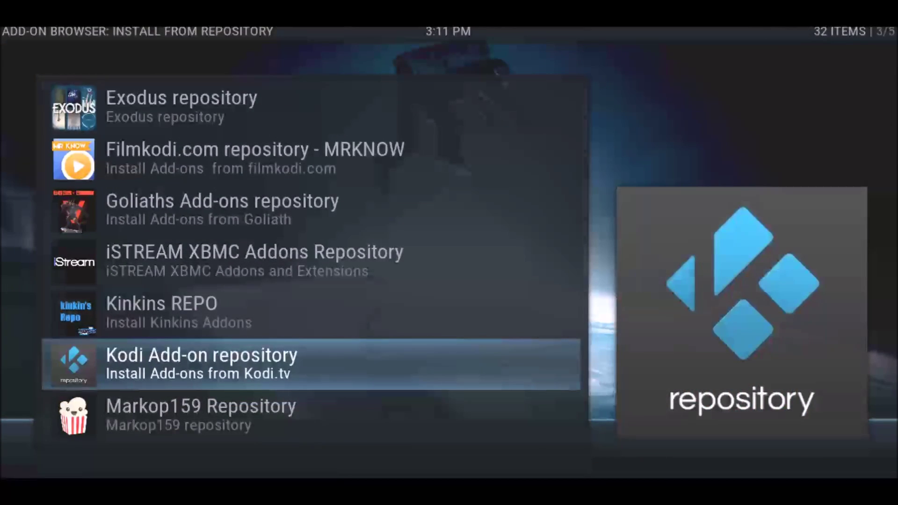
key("Return")
Open the Program add-ons category of the Kodi Add-on repository.
key("Down")
key("Down")
key("Down")
key("Down")
key("Down")
key("Down")
key("Down")
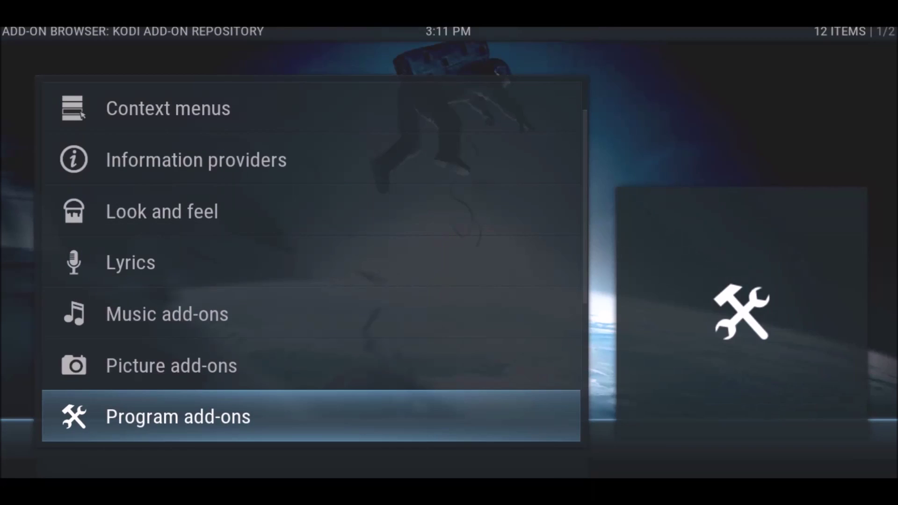
key("Return")
Find Log Viewer for Kodi among the program add-ons and install it.
key("Down")
key("Down")
key("Down")
key("Down")
key("Down")
key("Down")
key("Down")
key("Down")
key("Down")
key("Down")
key("Down")
key("Down")
key("Down")
key("Down")
key("Down")
key("Down")
key("Down")
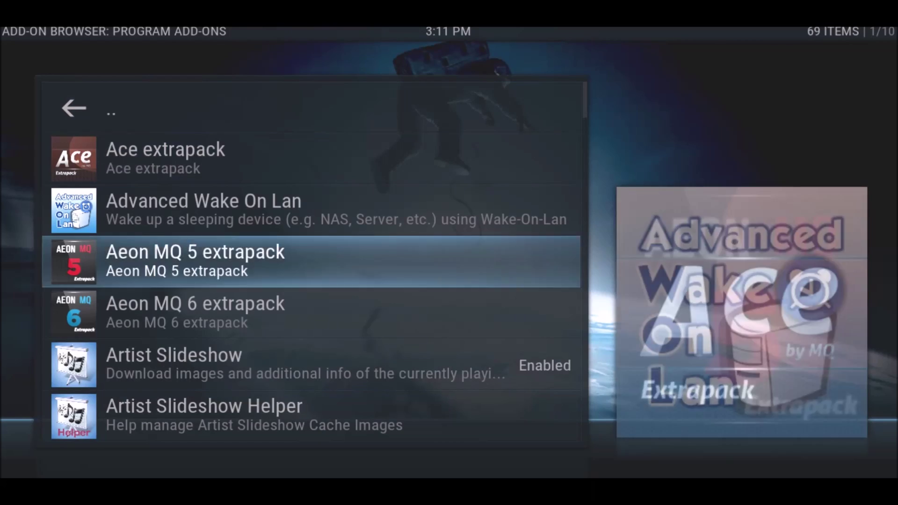
key("Down")
key("Down")
key("Down")
key("Down")
key("Down")
key("Down")
key("Down")
key("Down")
key("Down")
key("Down")
key("Down")
key("Down")
key("Down")
key("Down")
key("Down")
key("Down")
key("Down")
key("Down")
key("Down")
key("Down")
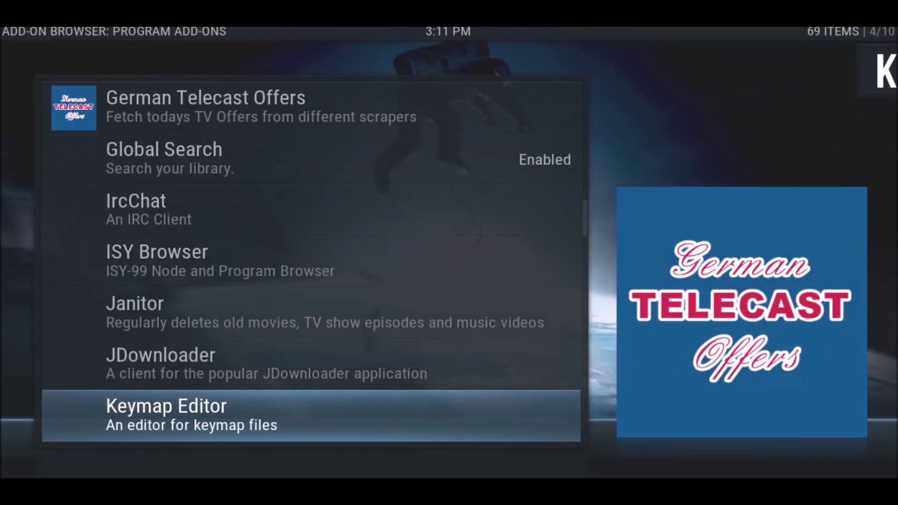
key("Down")
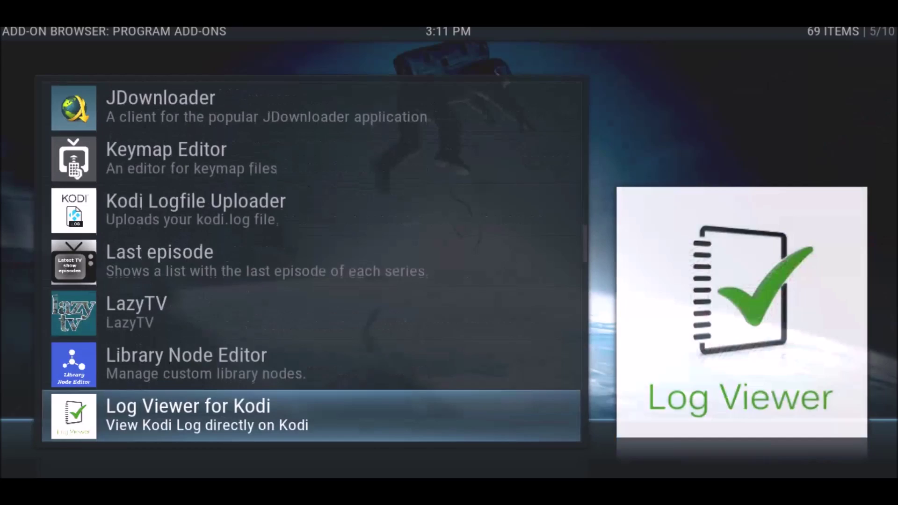
key("Up")
key("Up")
key("Up")
key("Up")
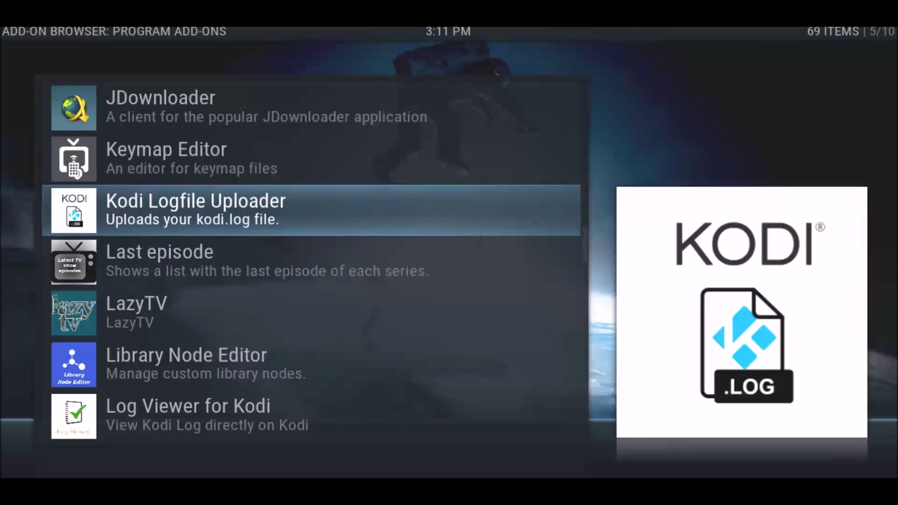
key("Down")
key("Down")
key("Down")
key("Down")
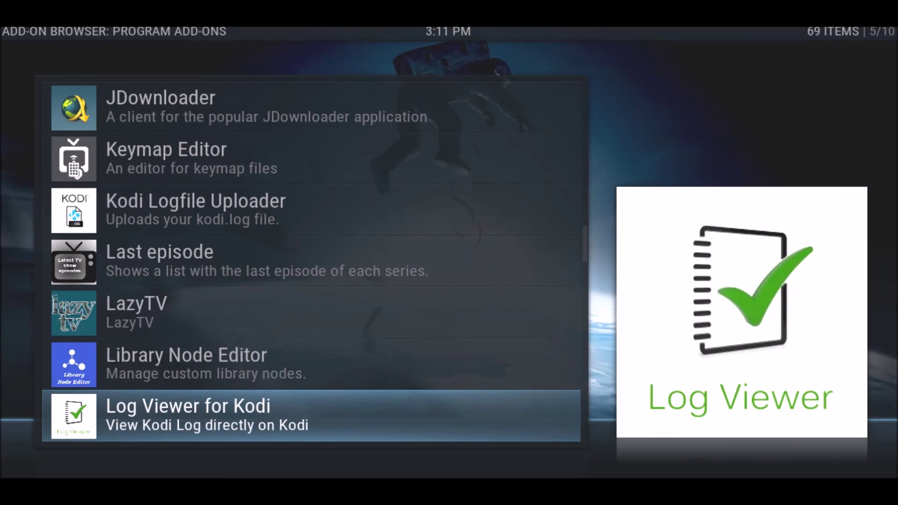
key("Return")
key("Return")
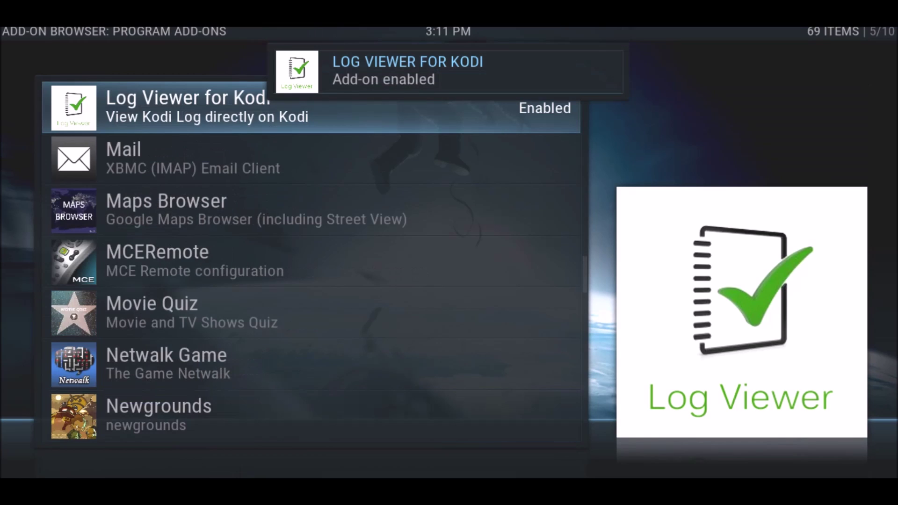
Run Log Viewer for Kodi and examine the current log for errors about the Evolve add-on installation.
key("Return")
key("Up")
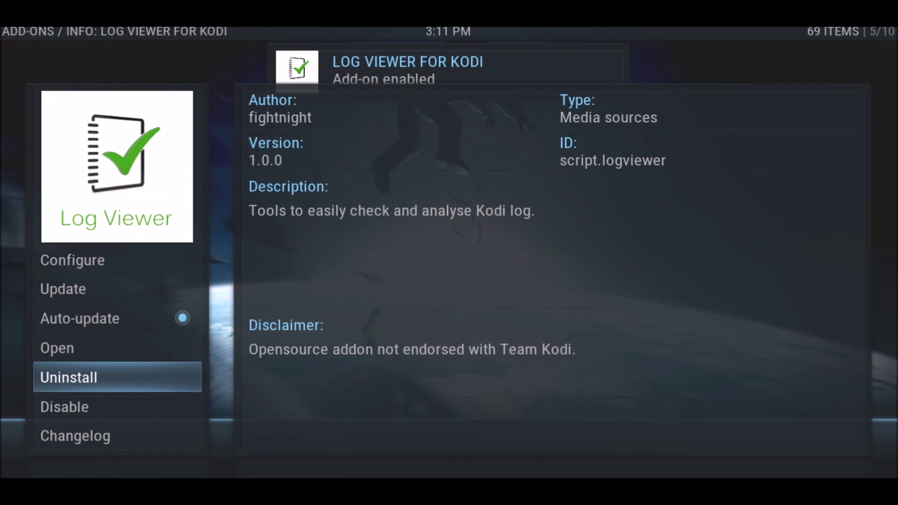
key("Up")
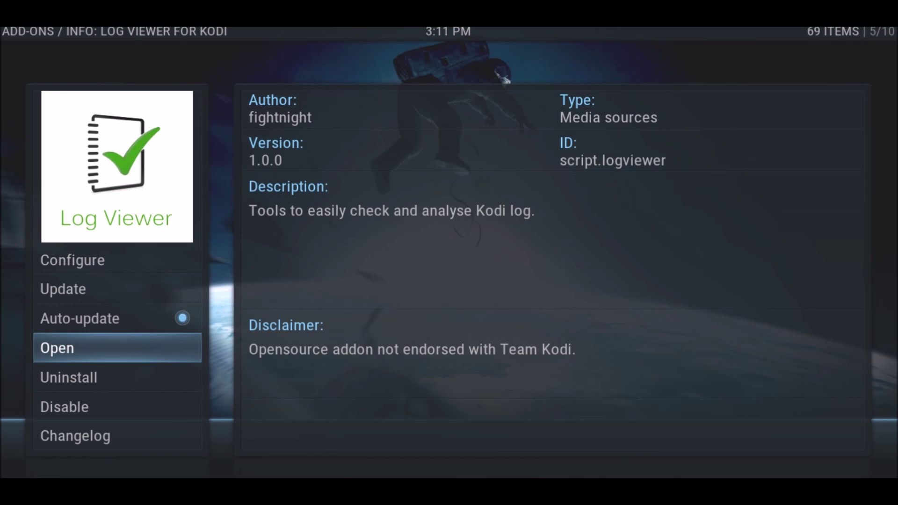
key("Return")
key("Down")
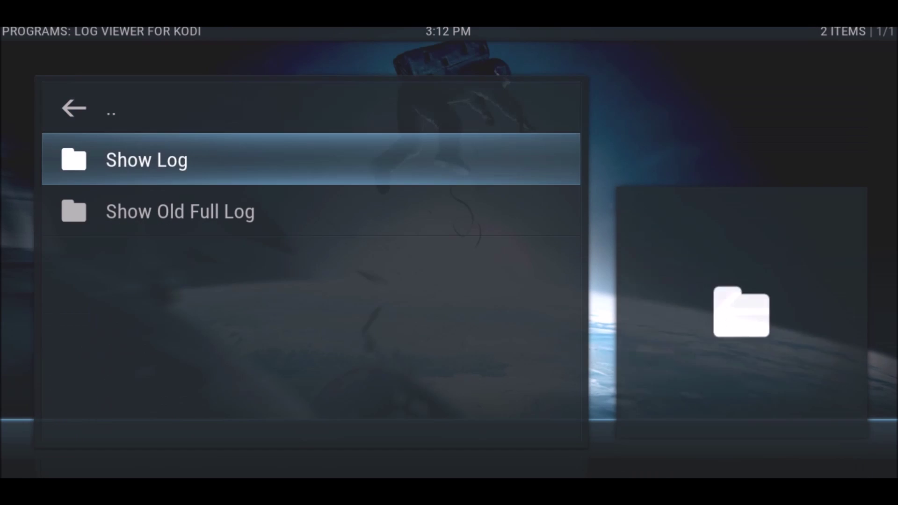
key("Return")
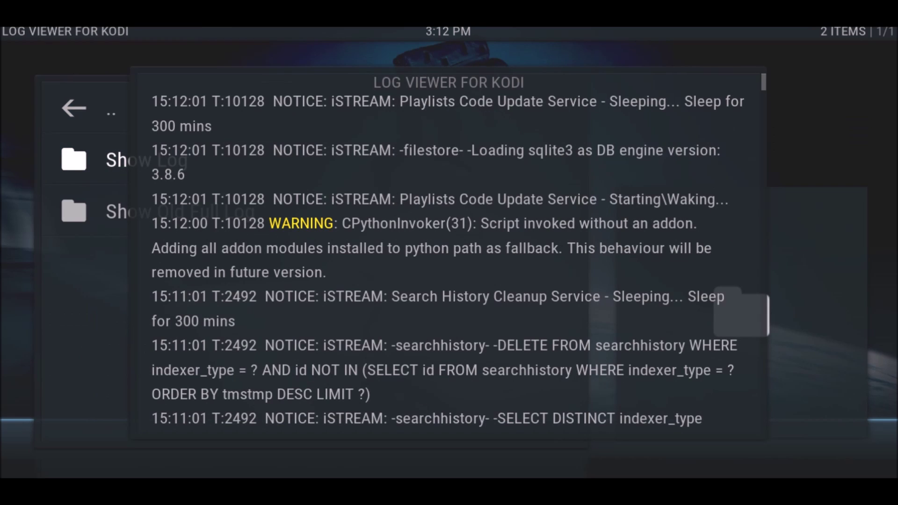
key("Page_Down")
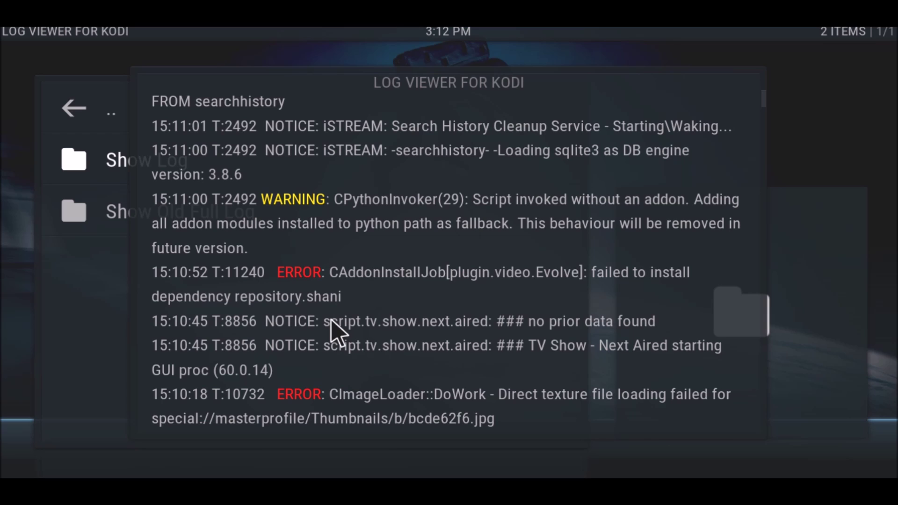
key("Escape")
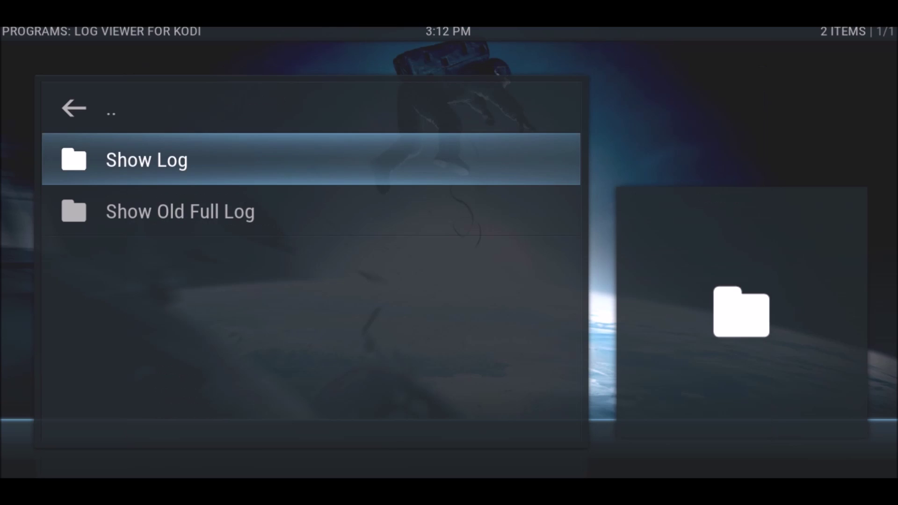
Return to the add-on browser and open the add-on repositories listed under My add-ons.
key("Escape")
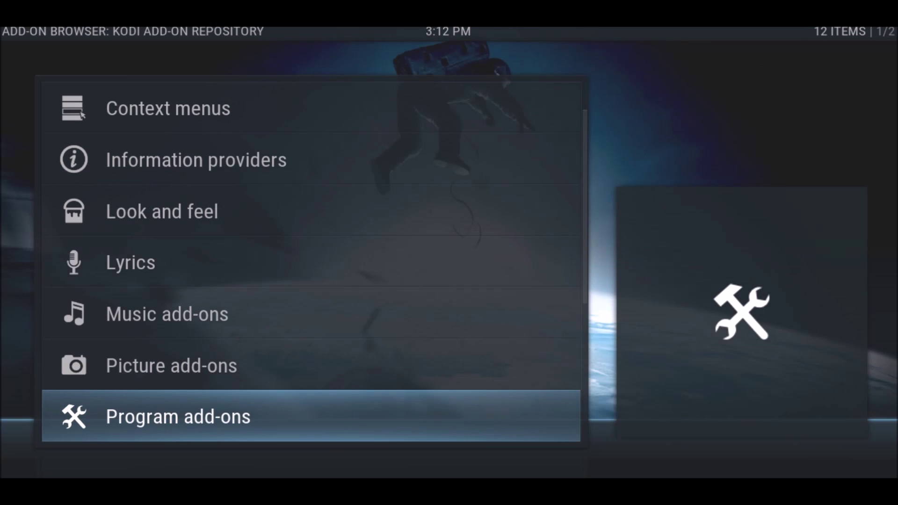
key("Escape")
key("Escape")
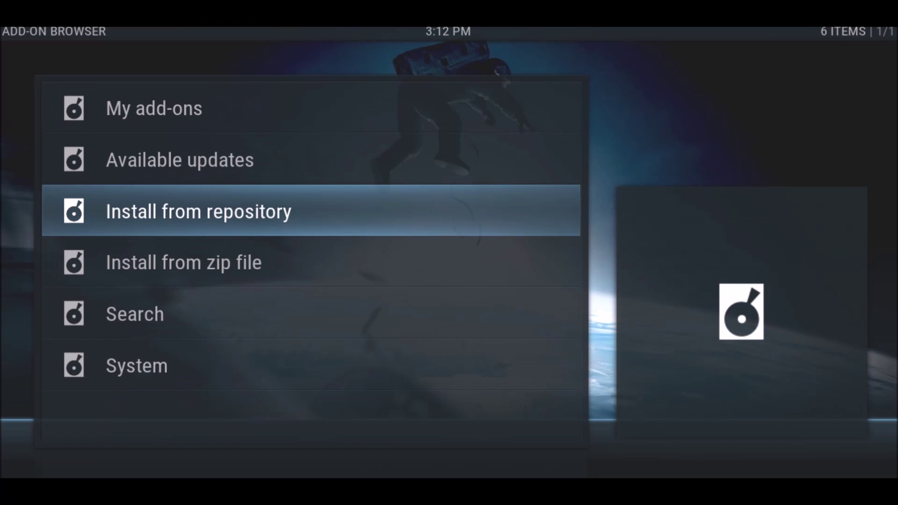
left_click(155, 108)
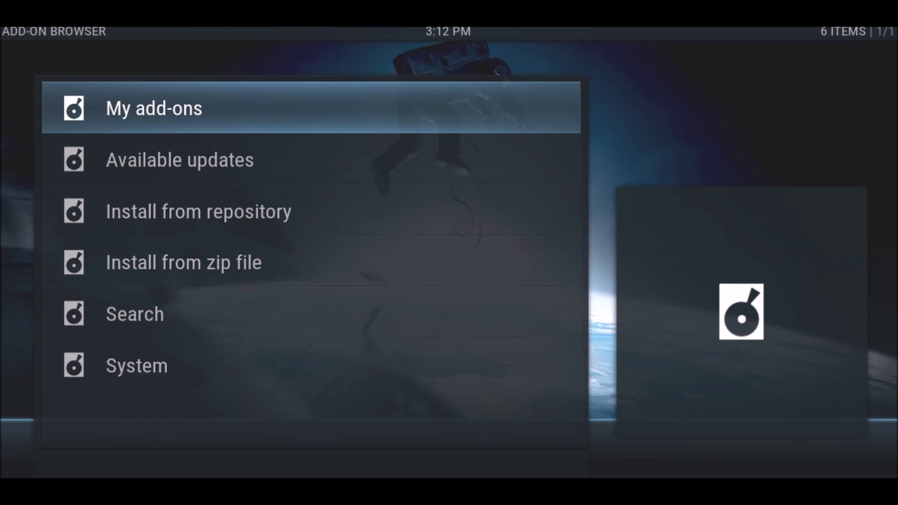
key("Return")
left_click(117, 159)
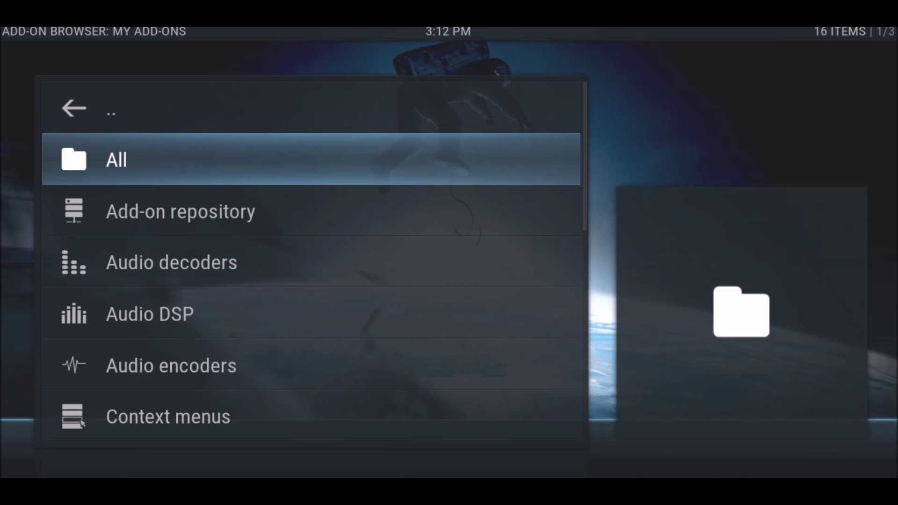
left_click(181, 212)
key("Return")
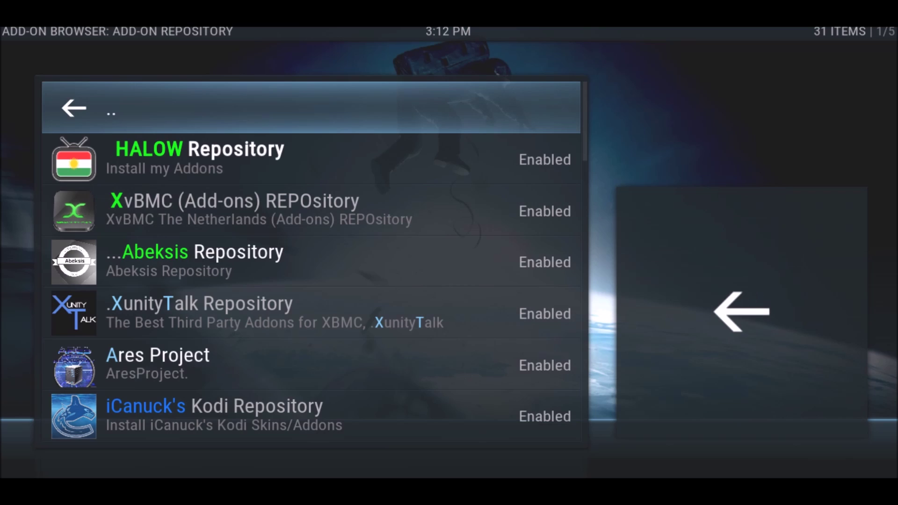
Look through the full list of installed add-on repositories to check whether Shani's add-on repository is among them.
key("Down")
key("Down")
key("Down")
key("Down")
key("Down")
key("Down")
key("Down")
key("Down")
key("Down")
key("Down")
key("Down")
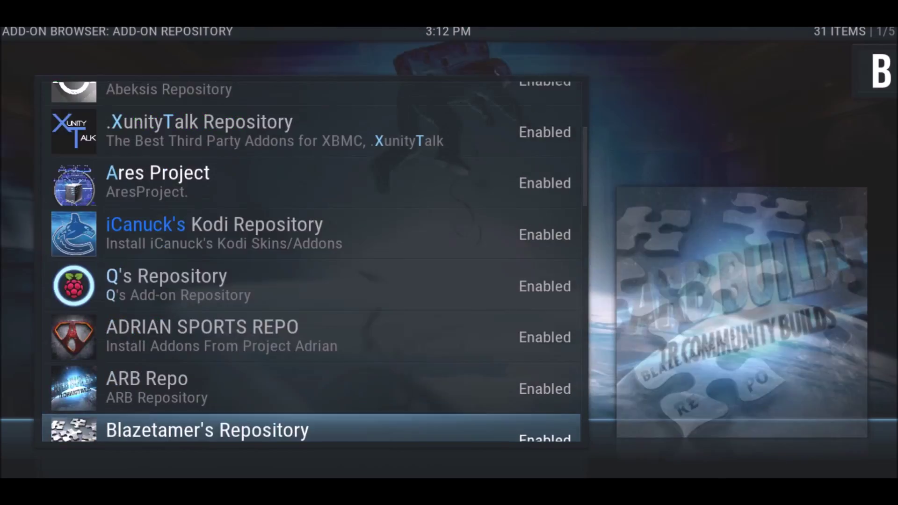
key("Down")
key("Down")
key("Down")
key("Down")
key("Down")
key("Down")
key("Down")
key("Down")
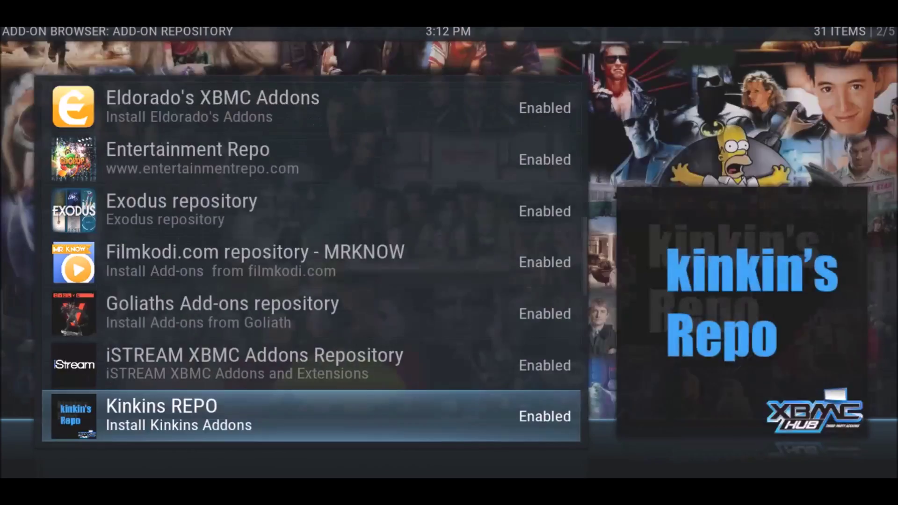
key("Down")
key("Down")
key("Down")
key("Down")
key("Down")
key("Down")
key("Down")
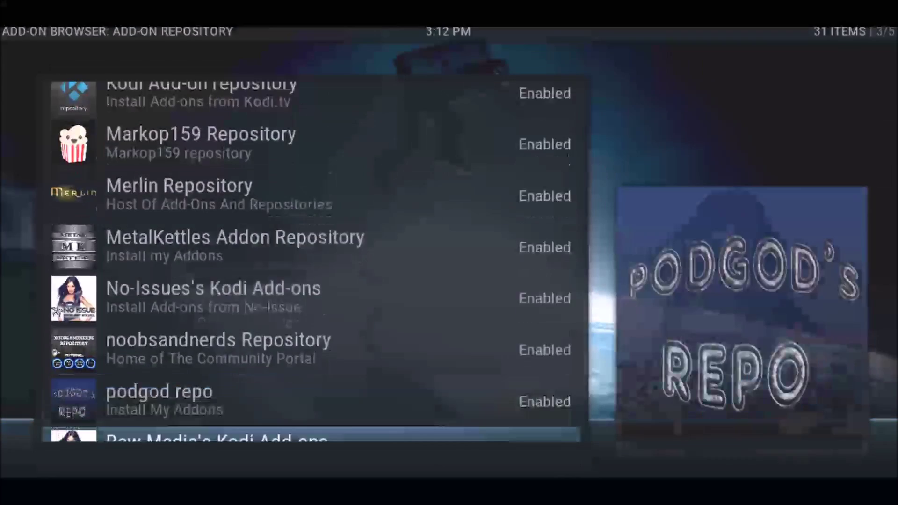
key("Down")
key("Down")
key("Down")
key("Down")
key("Down")
key("Down")
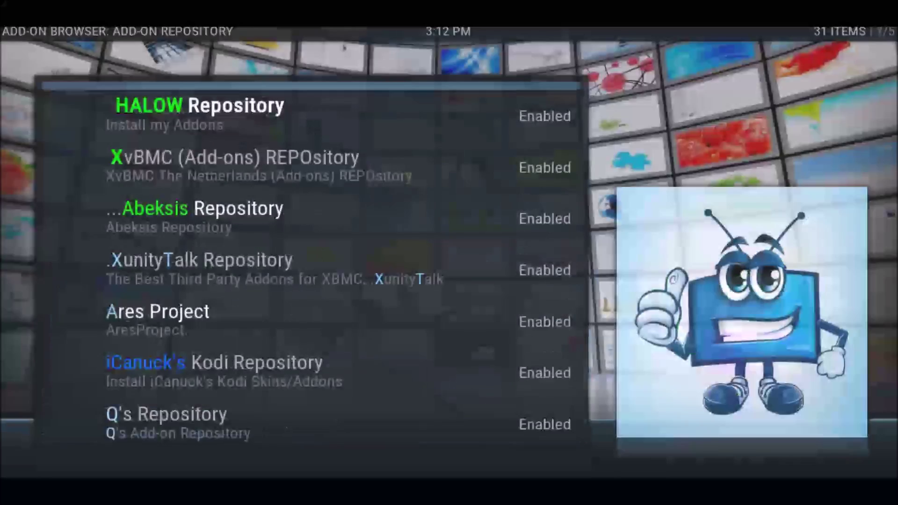
key("BackSpace")
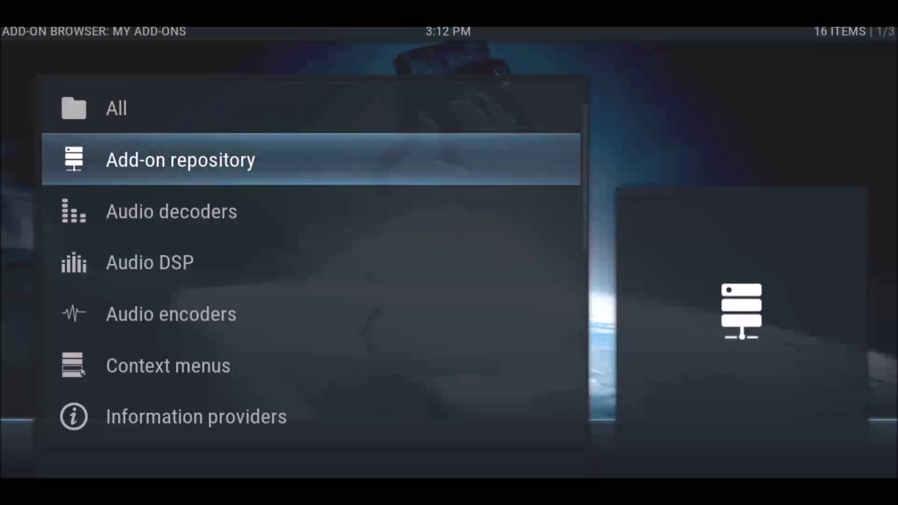
Start an installation from zip file and open the english folder under kodi-repos in the fusion source.
key("BackSpace")
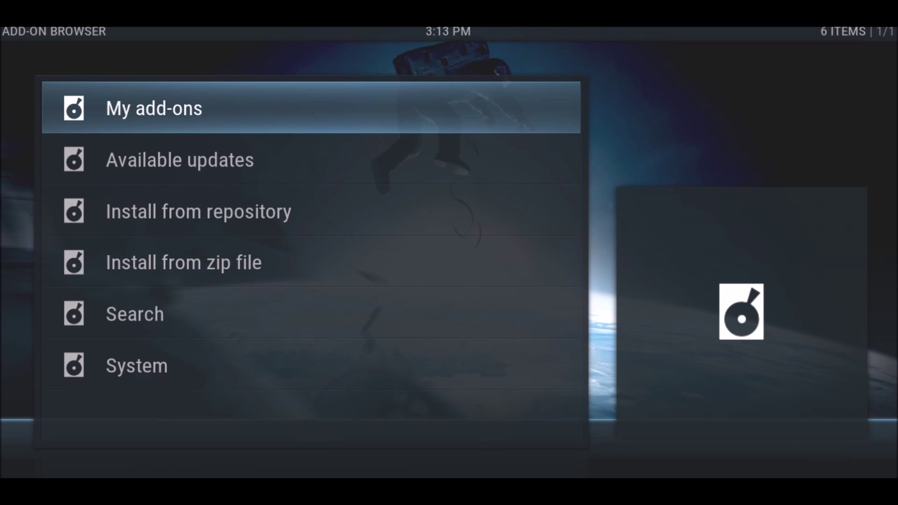
key("Down")
key("Down")
key("Down")
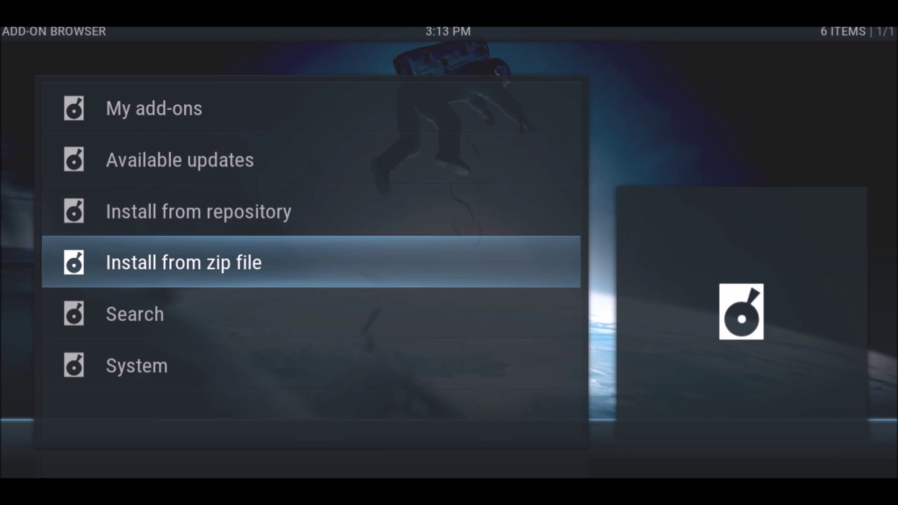
key("Return")
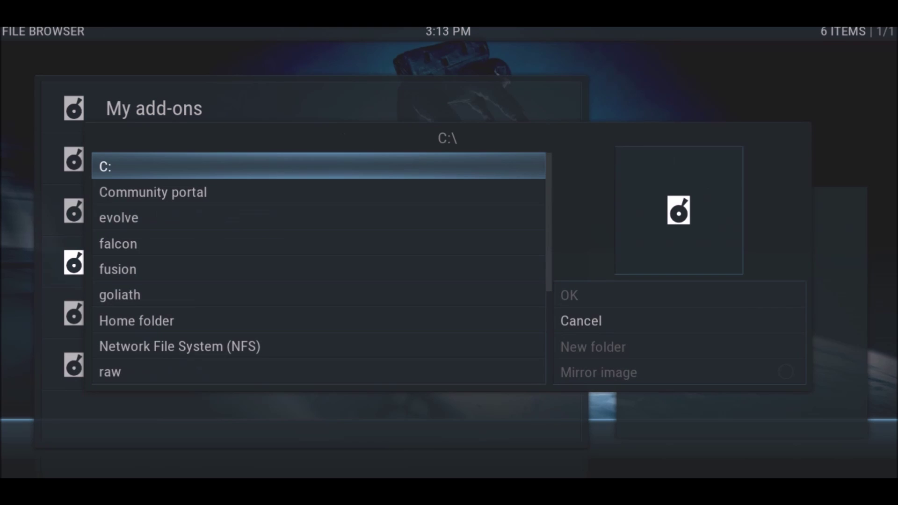
key("Down")
key("Down")
key("Down")
key("Down")
key("Return")
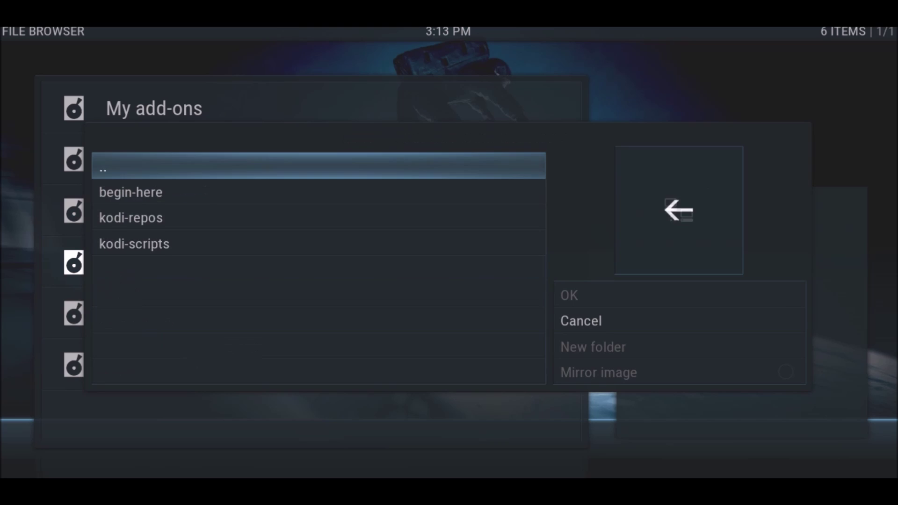
key("Down")
key("Down")
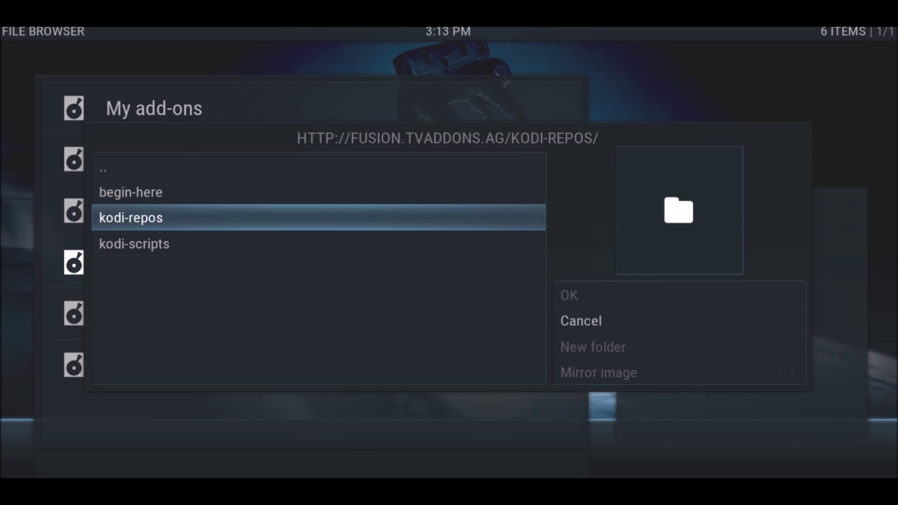
key("Return")
key("Down")
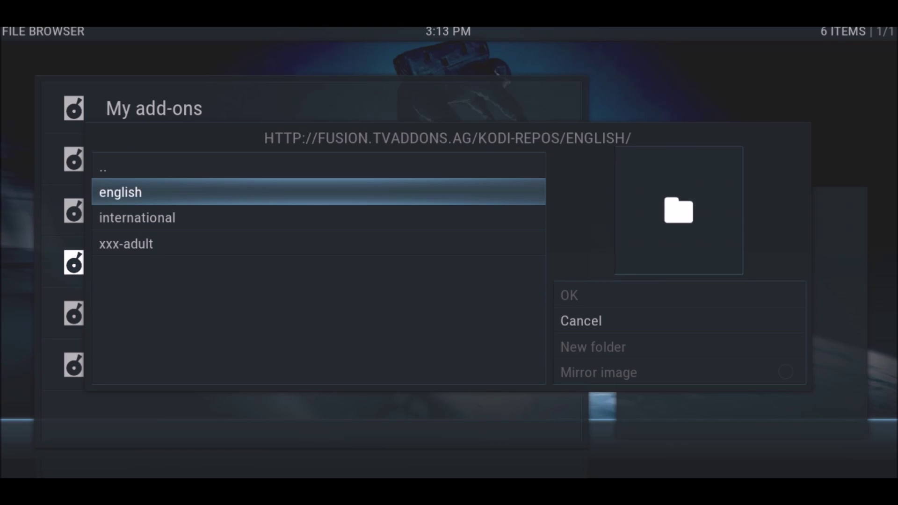
key("Return")
Install Shani's add-on repository from repository.shani-2.9.zip.
key("Down")
key("Down")
key("Down")
key("Down")
key("Down")
key("Down")
key("Down")
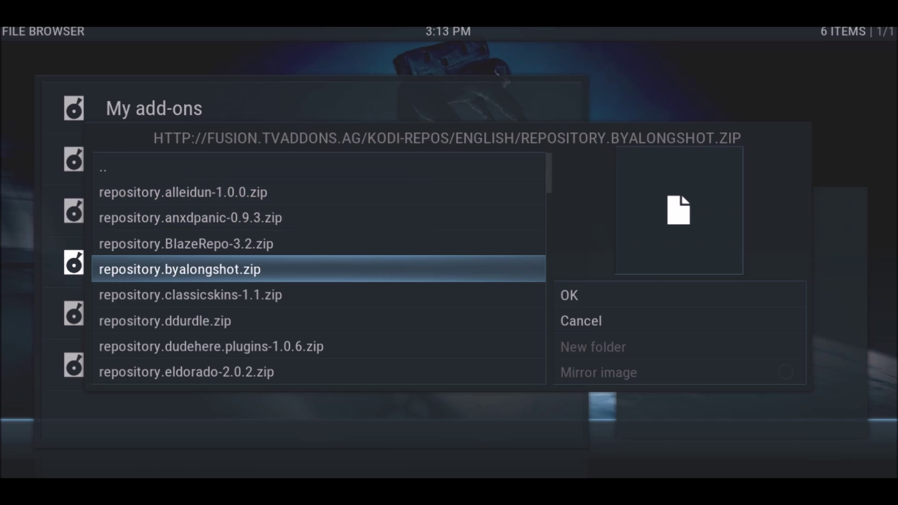
key("Down")
key("Down")
key("Down")
key("Down")
key("Down")
key("Down")
key("Down")
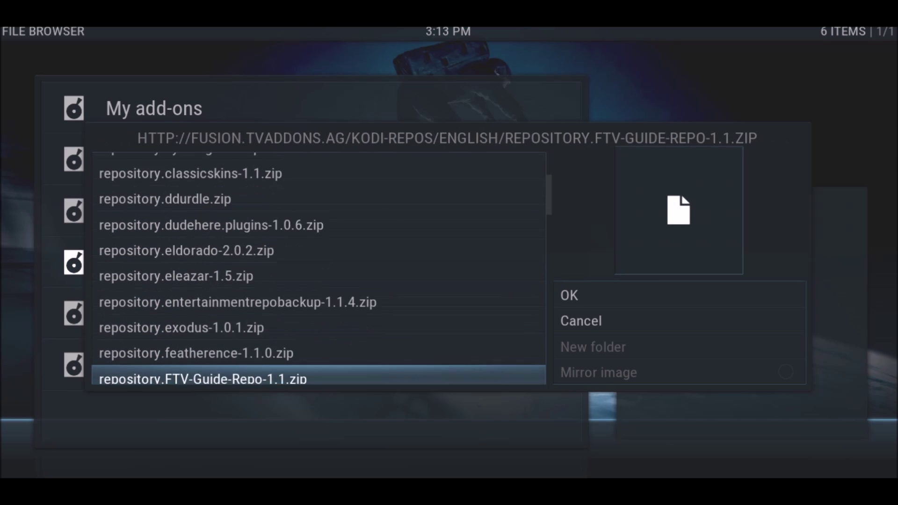
key("Down")
key("Down")
key("Down")
key("Down")
key("Down")
key("Down")
key("Down")
key("Down")
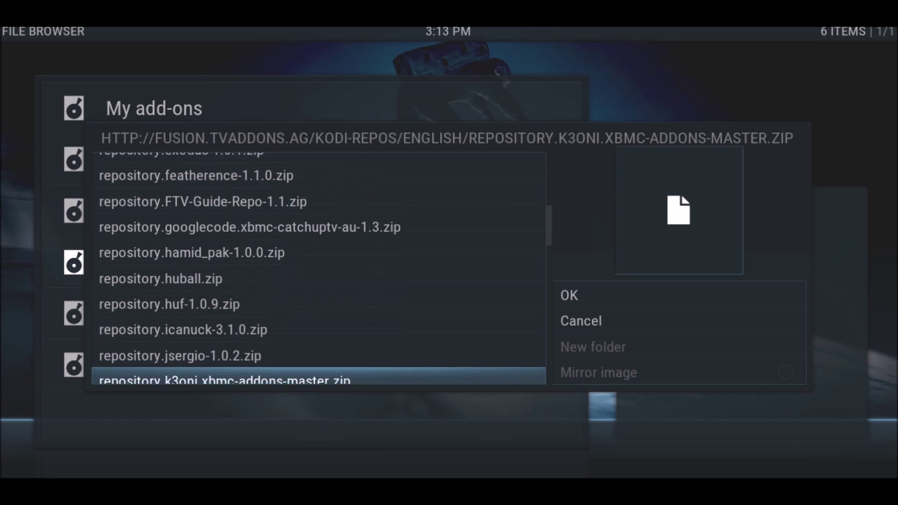
key("Down")
key("Down")
key("Down")
key("Down")
key("Down")
key("Down")
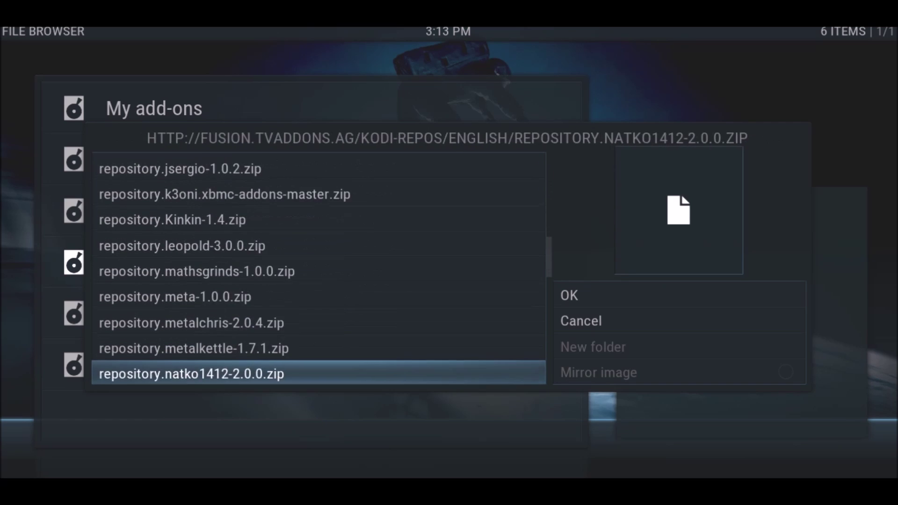
key("Down")
key("Down")
key("Down")
key("Down")
key("Down")
key("Down")
key("Down")
key("Down")
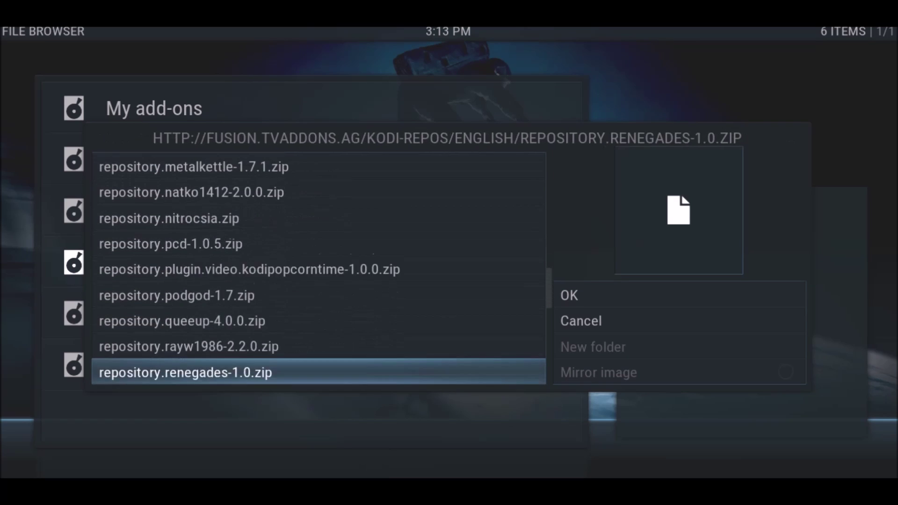
key("Down")
key("Down")
key("Up")
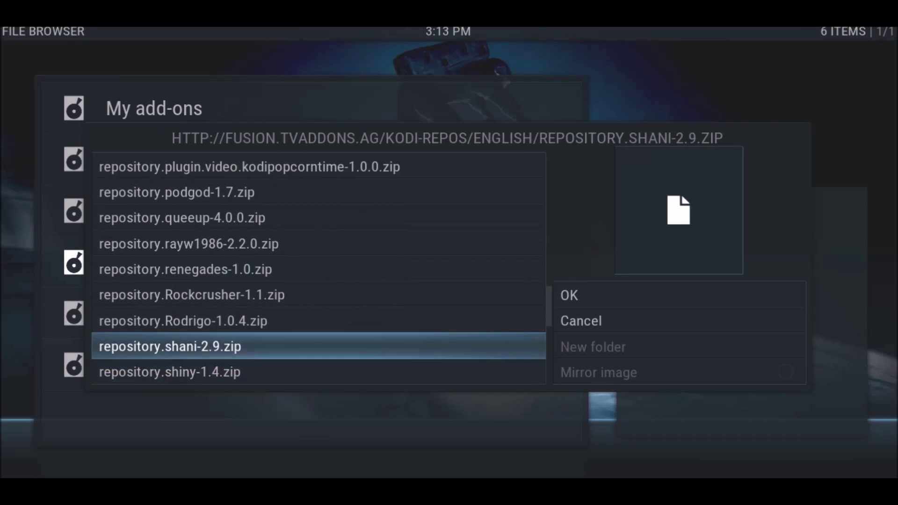
key("Return")
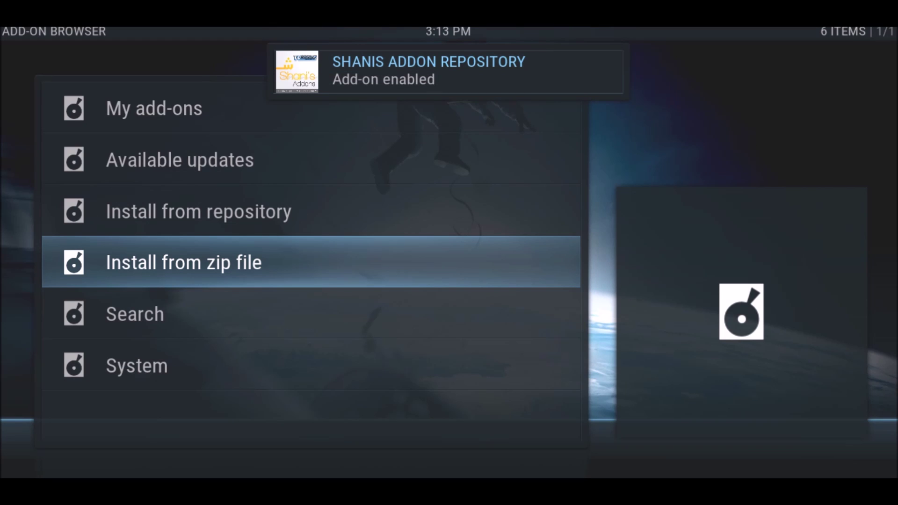
Return to the video add-ons and update Evolve from its add-on information, choosing version 0.0.9.
key("Escape")
key("Escape")
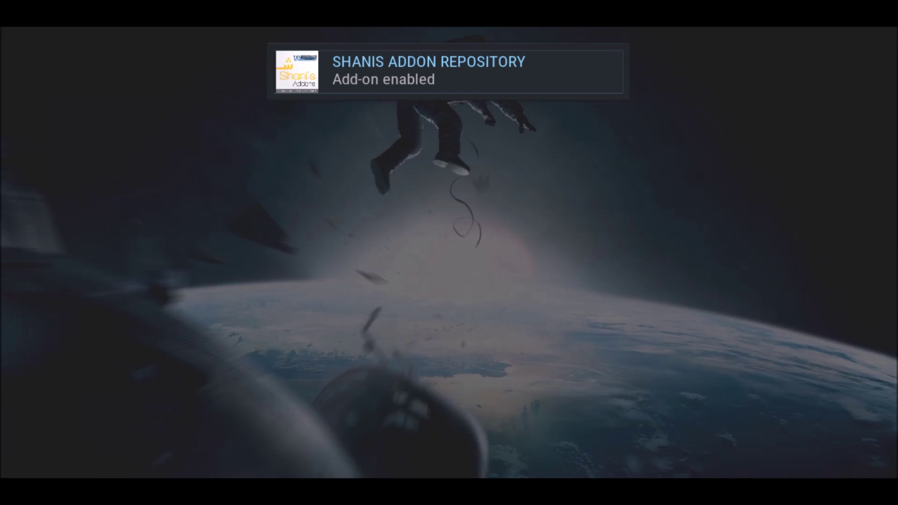
key("Left")
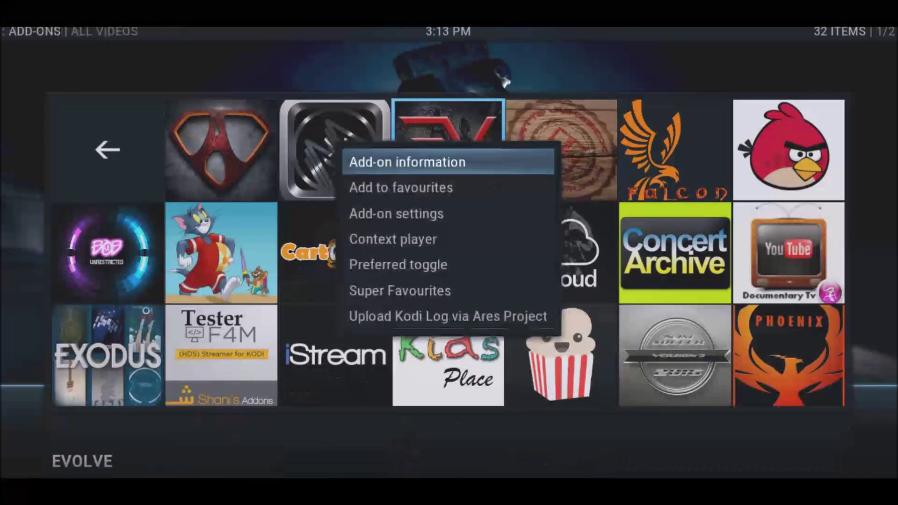
key("Return")
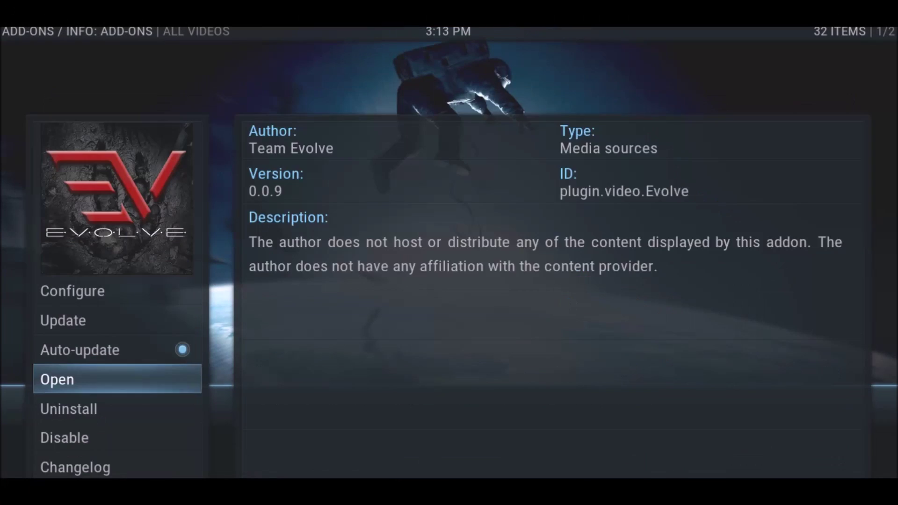
key("Up")
key("Up")
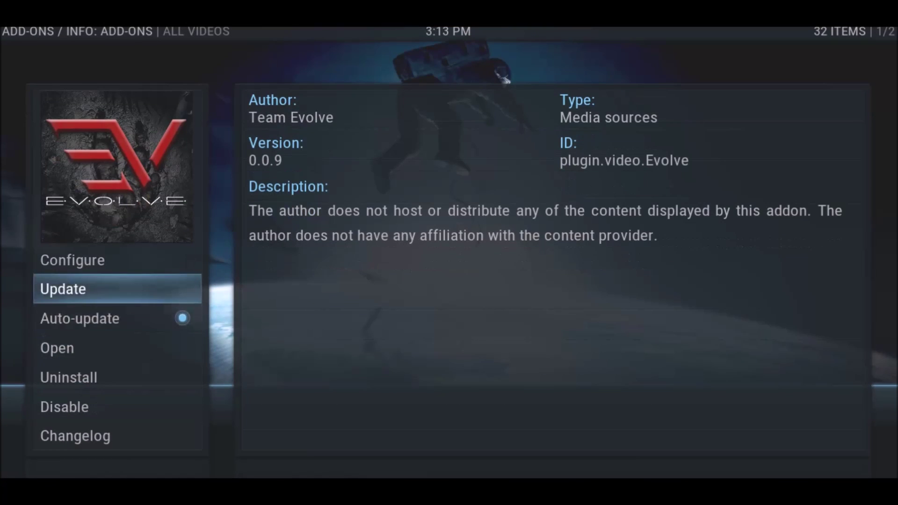
key("Return")
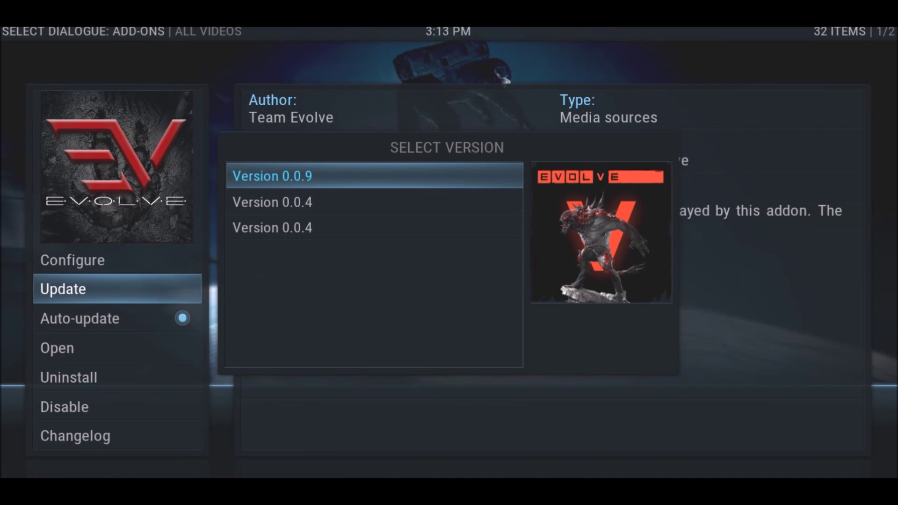
key("Return")
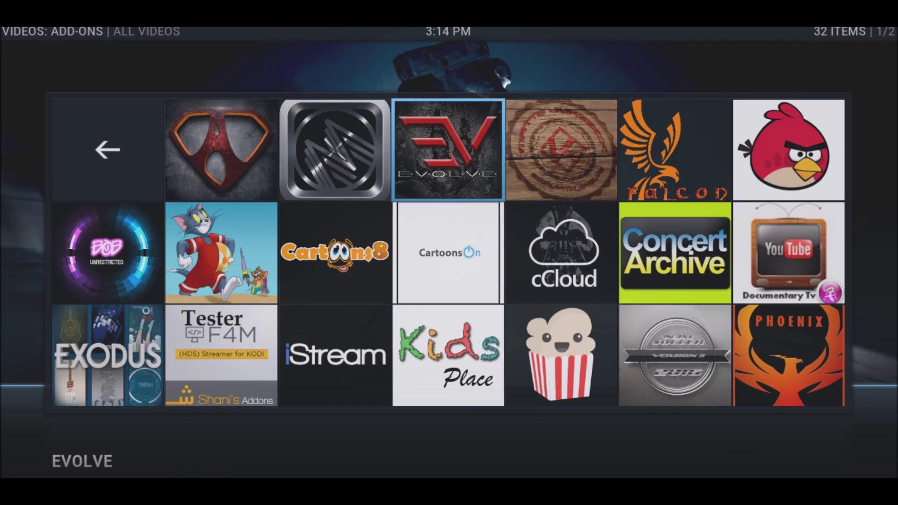
left_click(335, 355)
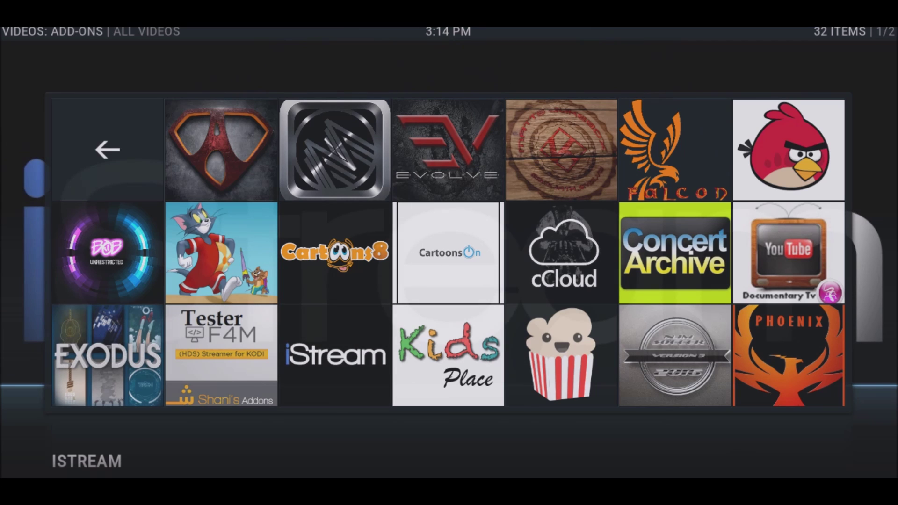